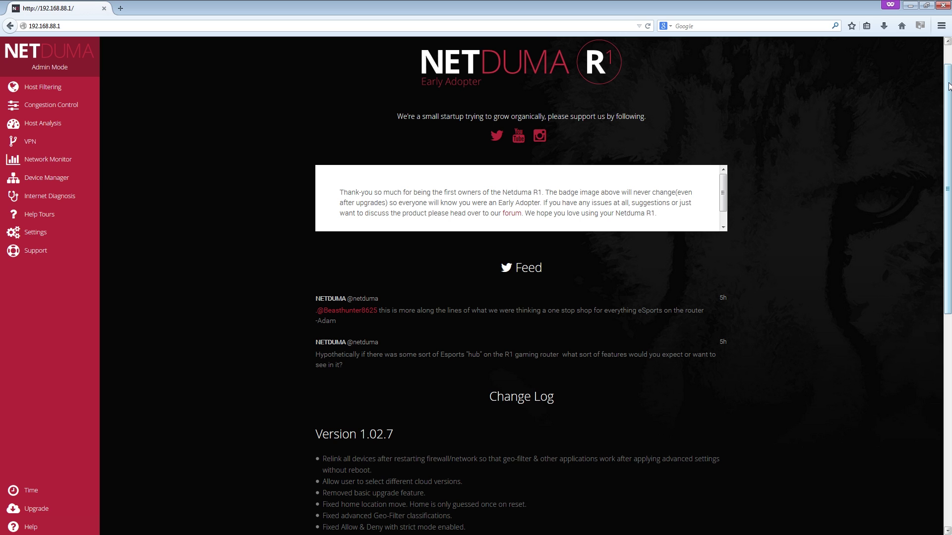
# Read the Version 1.02.7 change log, then go to the Host Filtering page
pyautogui.moveTo(949, 85); pyautogui.dragTo(923, 264)
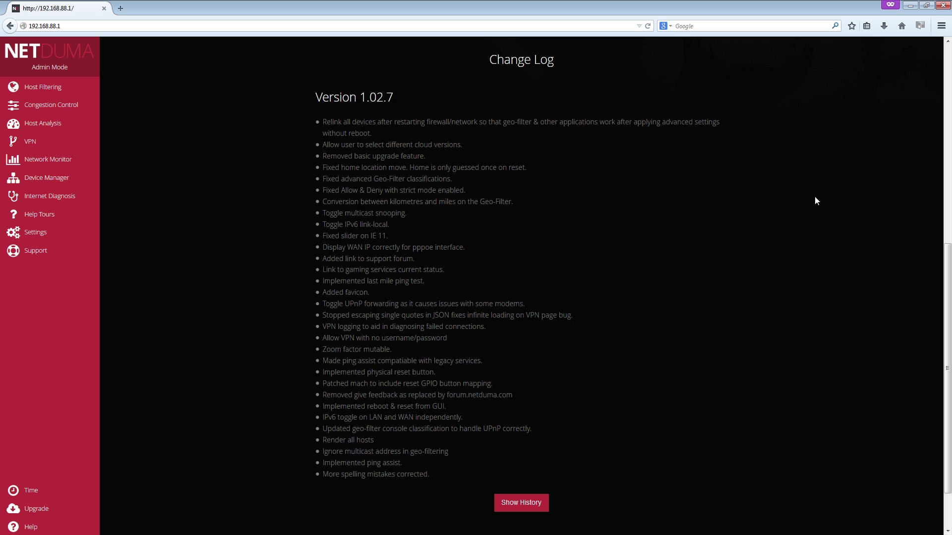
pyautogui.click(52, 88)
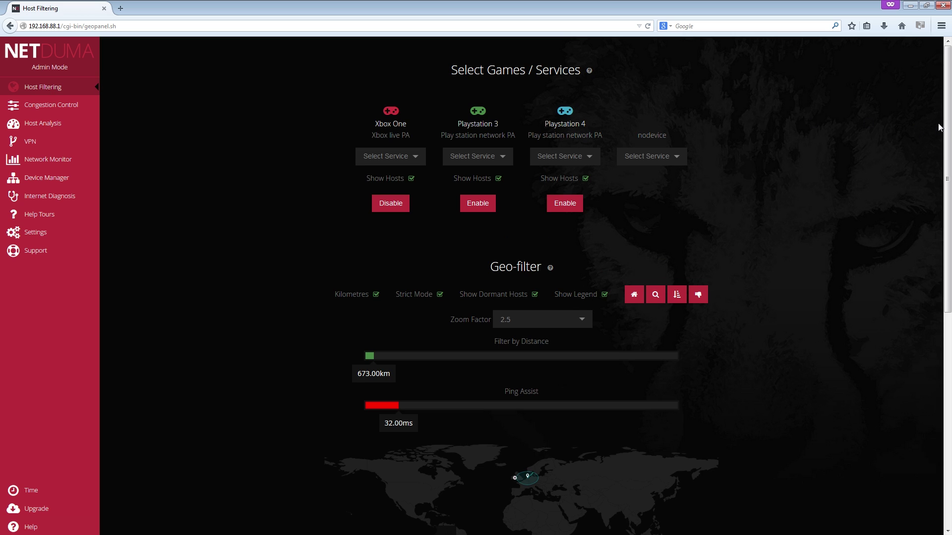
# Set the Geo-filter Zoom Factor to 15 and zoom the map into western Europe
pyautogui.scroll(-1, 948, 124)
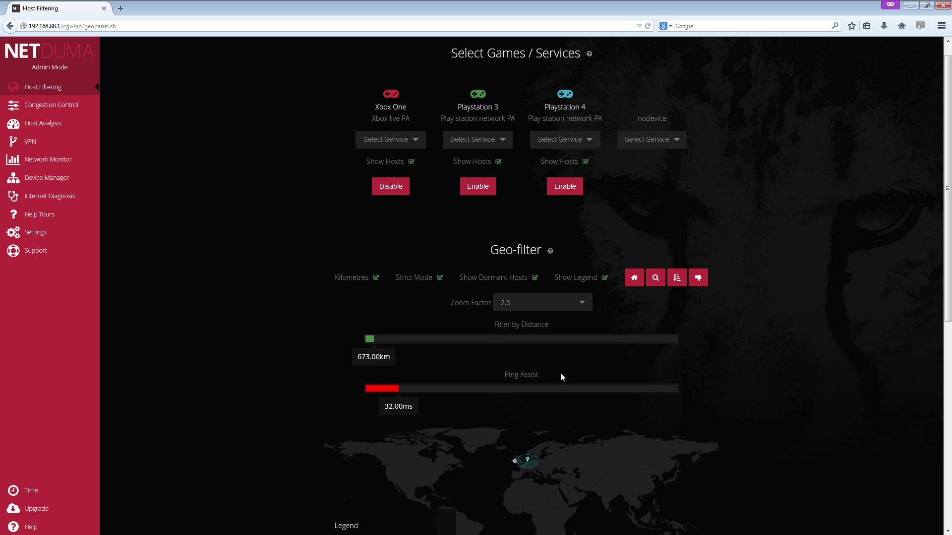
pyautogui.click(580, 308)
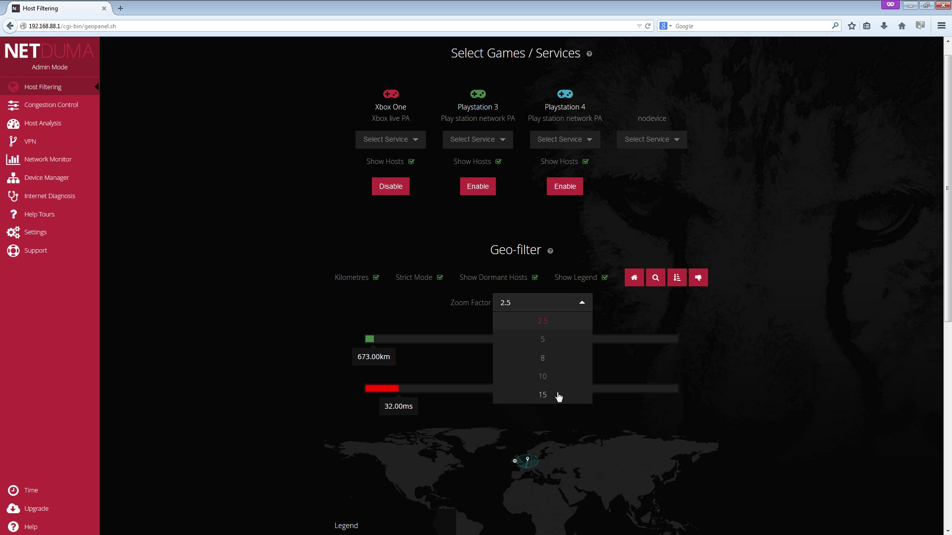
pyautogui.click(543, 395)
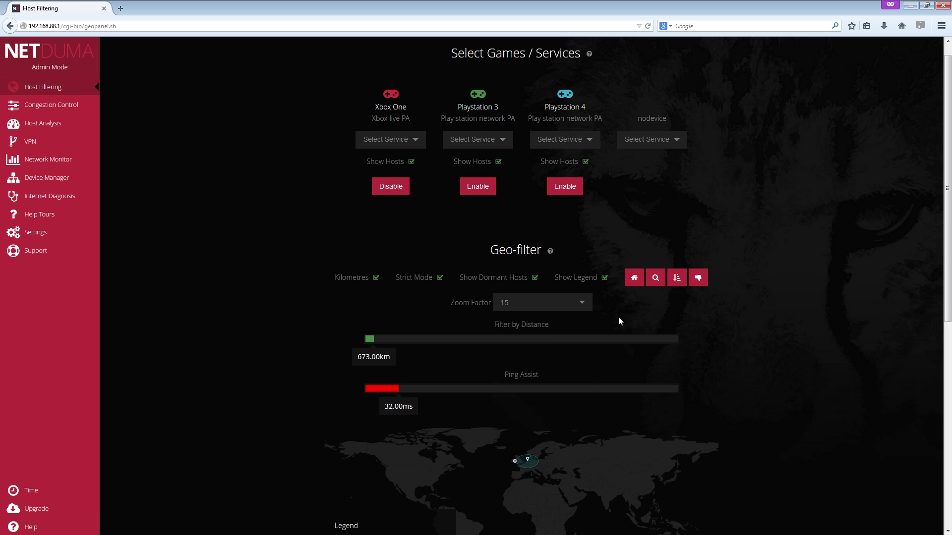
pyautogui.click(649, 282)
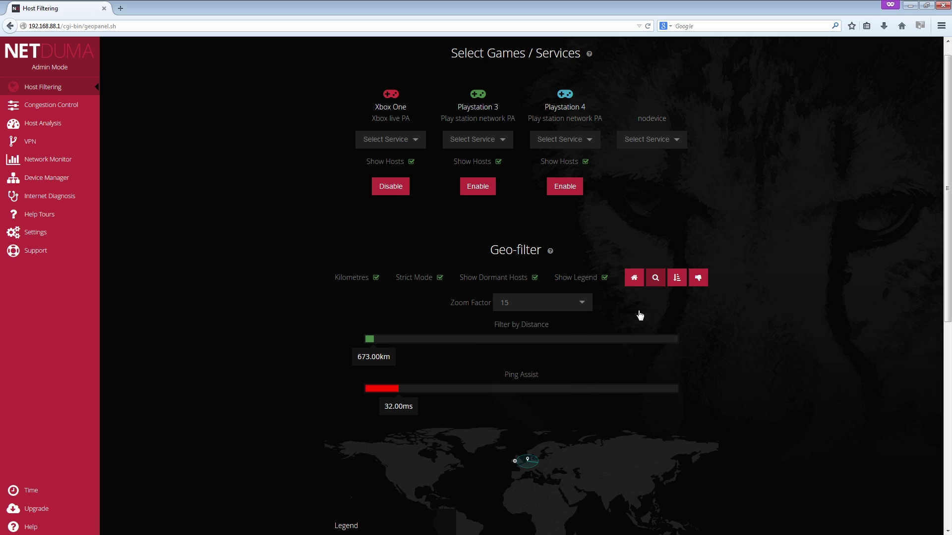
pyautogui.click(527, 472)
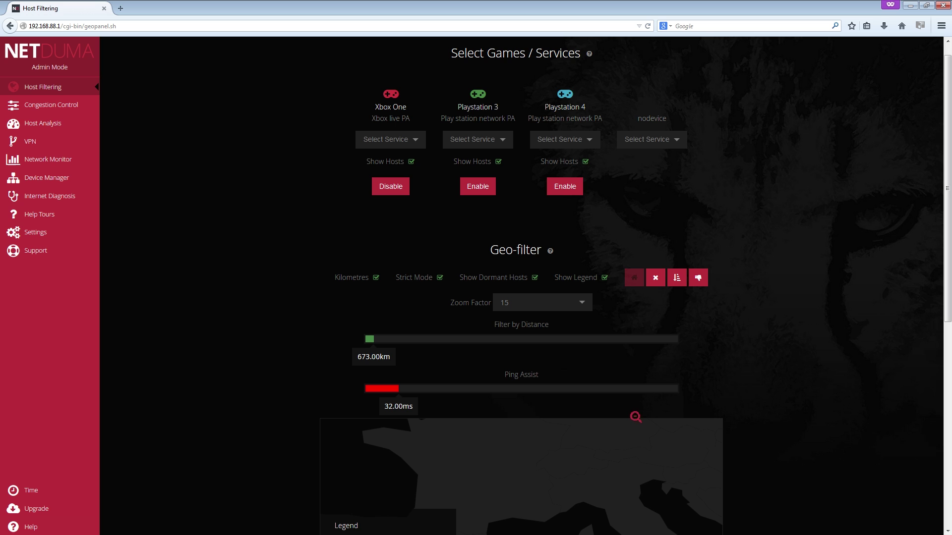
# Change the Zoom Factor to 5 and zoom the map in around the UK
pyautogui.scroll(-5, 949, 293)
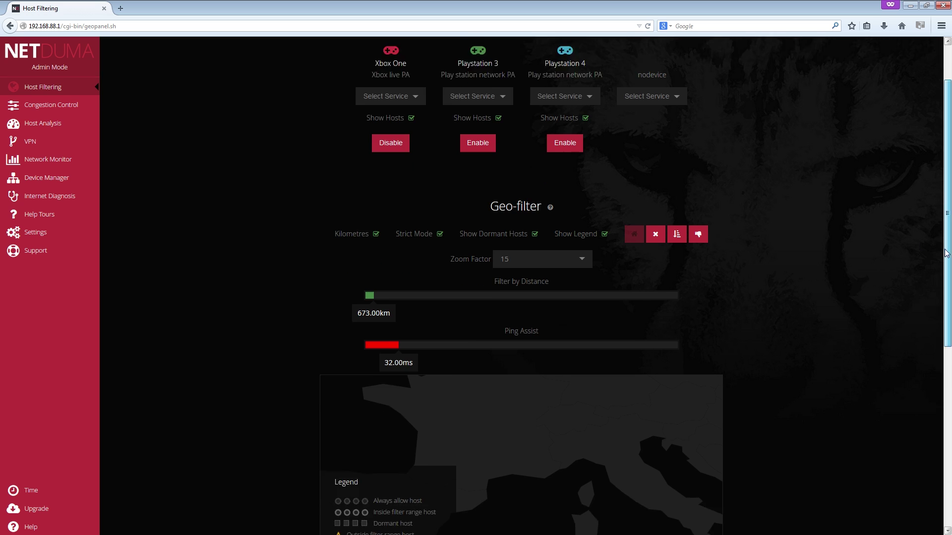
pyautogui.scroll(-1, 949, 292)
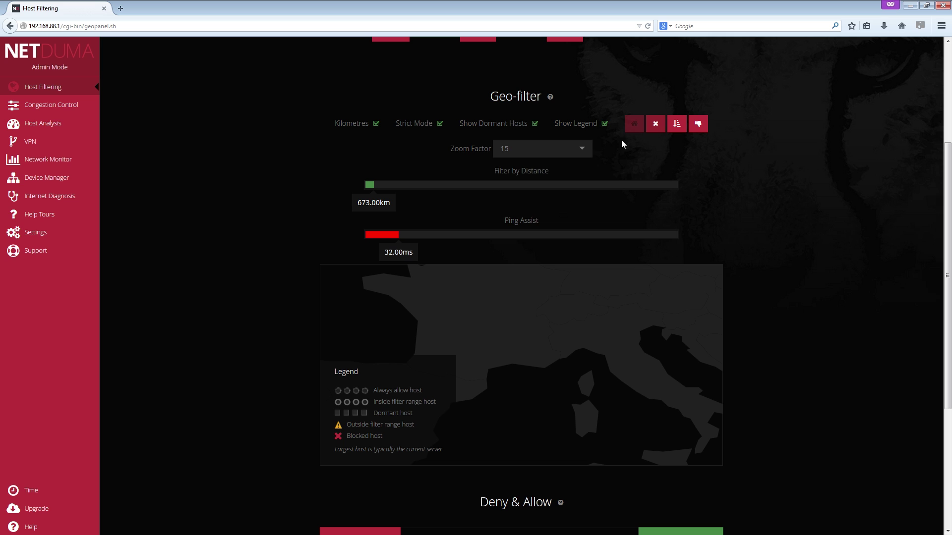
pyautogui.click(584, 151)
pyautogui.click(551, 190)
pyautogui.click(653, 127)
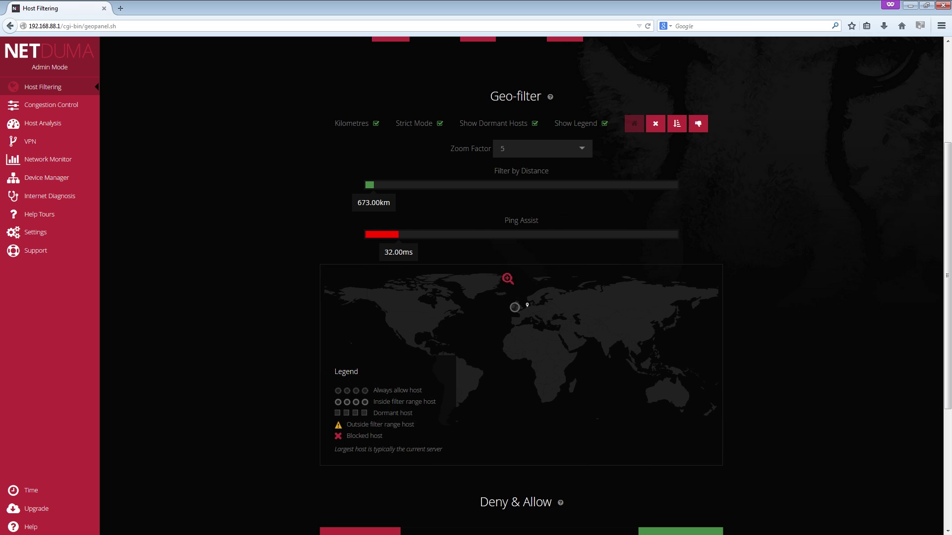
pyautogui.click(521, 307)
pyautogui.click(521, 307)
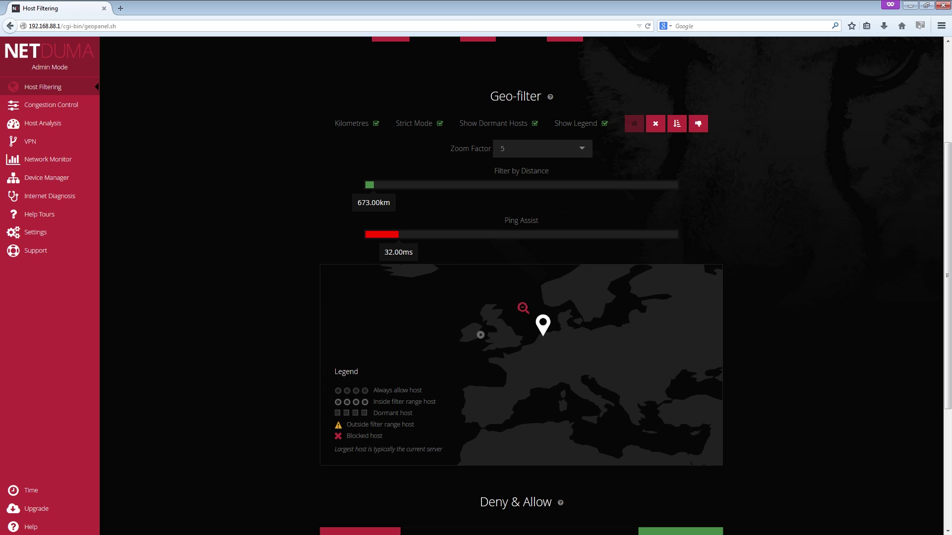
pyautogui.click(655, 127)
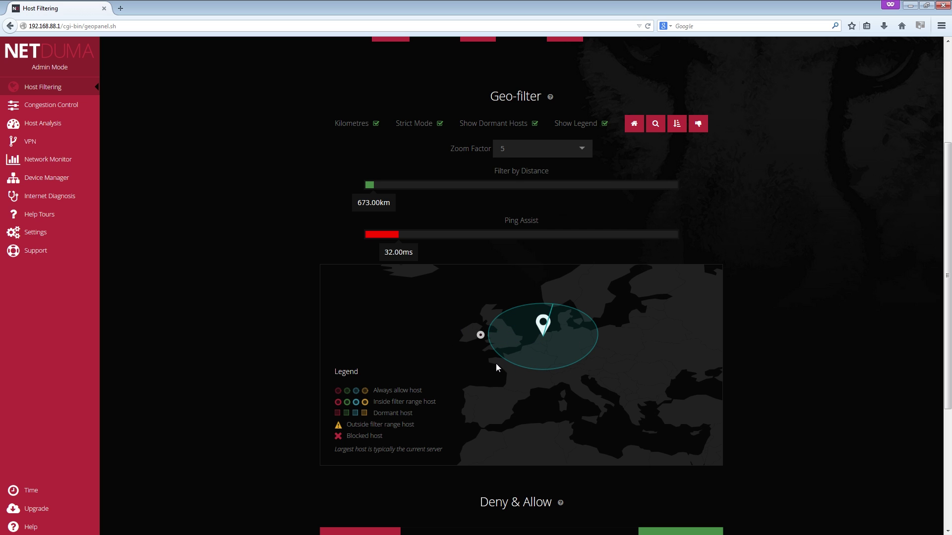
# Zoom the map back out to the world view showing the 673.00km filter range
pyautogui.click(655, 124)
pyautogui.click(602, 304)
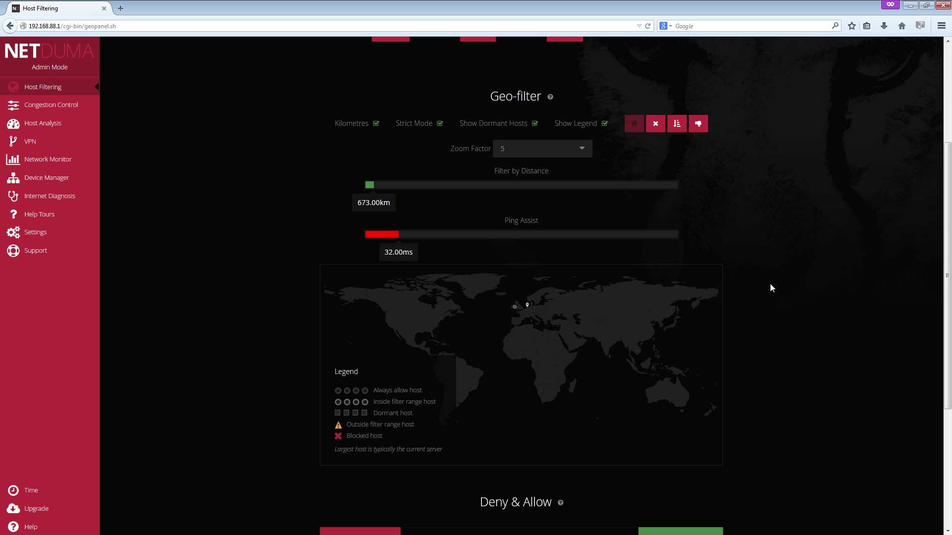
pyautogui.click(655, 124)
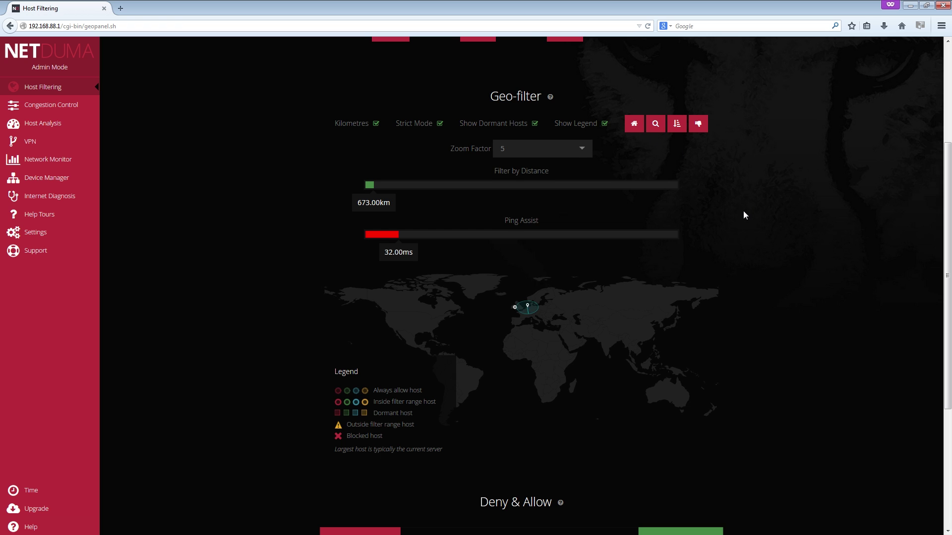
pyautogui.scroll(3, 743, 210)
pyautogui.scroll(2, 742, 210)
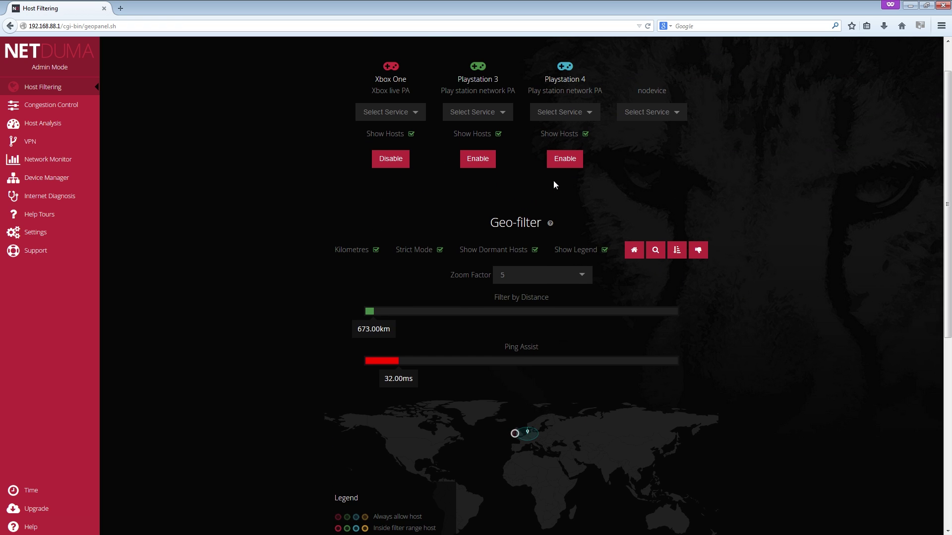
pyautogui.click(421, 117)
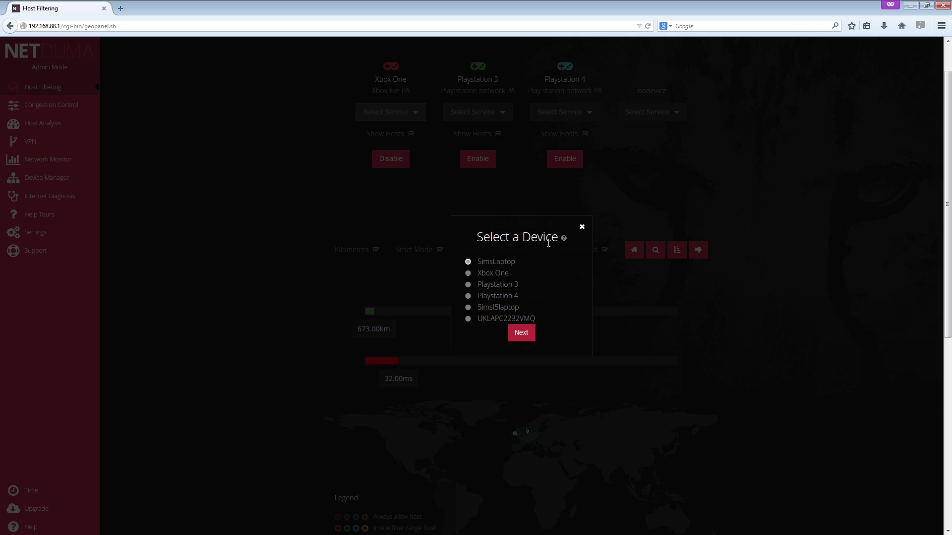
pyautogui.click(518, 332)
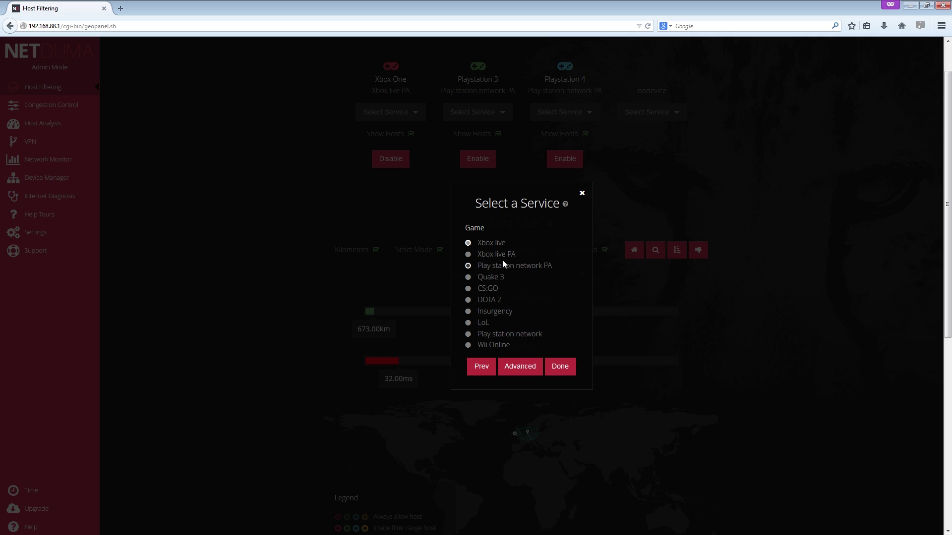
pyautogui.click(468, 255)
pyautogui.click(562, 367)
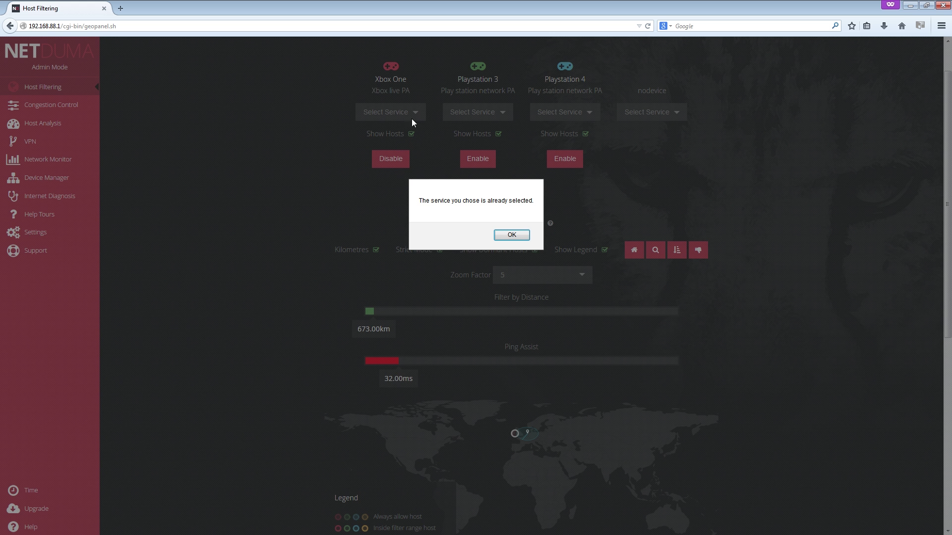
pyautogui.click(511, 235)
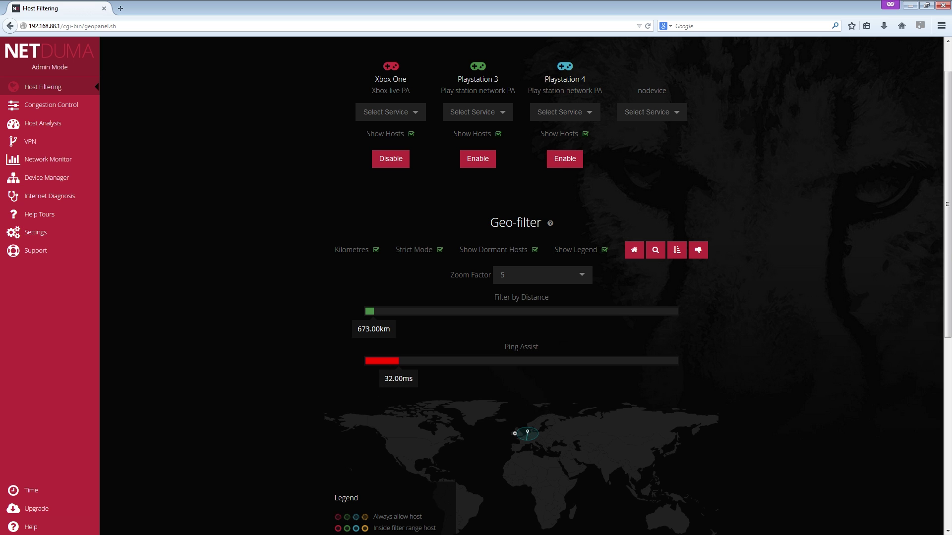
# Drag the Ping Assist slider to 32 ms
pyautogui.moveTo(948, 229); pyautogui.dragTo(948, 312)
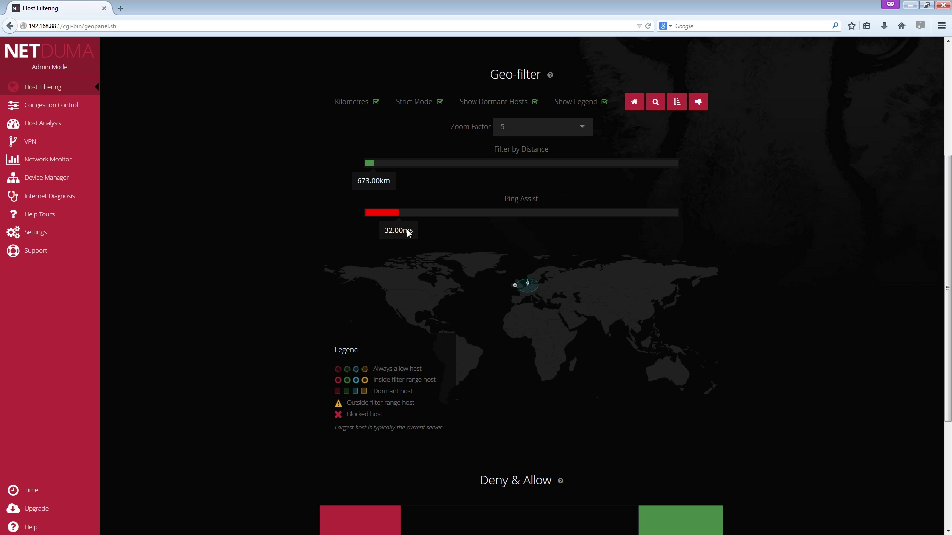
pyautogui.moveTo(407, 233)
pyautogui.mouseDown()
pyautogui.moveTo(426, 229)
pyautogui.moveTo(417, 231)
pyautogui.mouseUp()
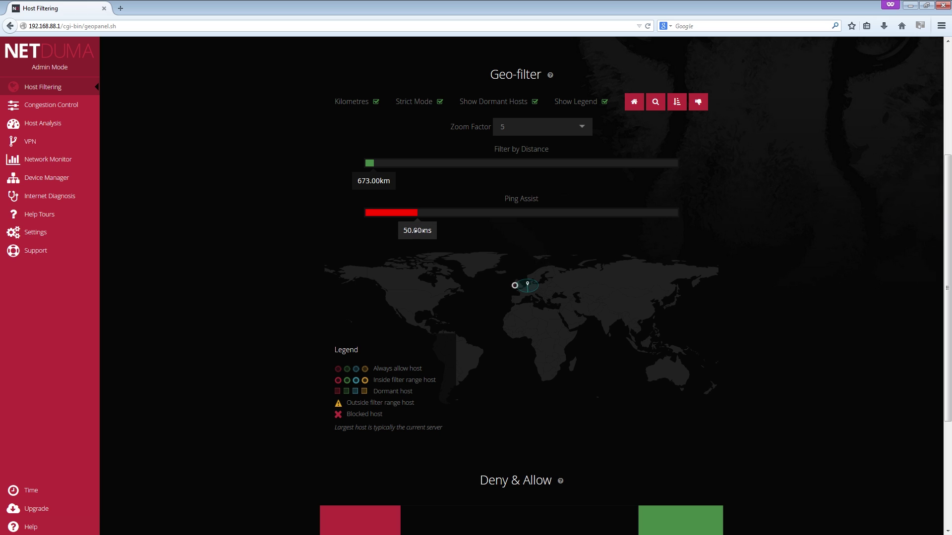
pyautogui.moveTo(417, 230); pyautogui.dragTo(398, 230)
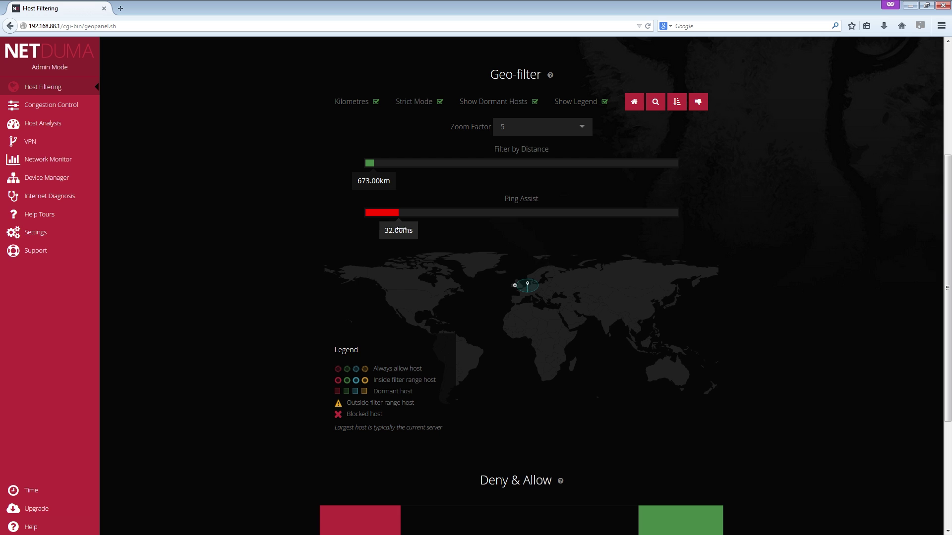
# Zoom the Geo-filter map in on Europe to inspect hosts, then restore the filter range view
pyautogui.click(534, 284)
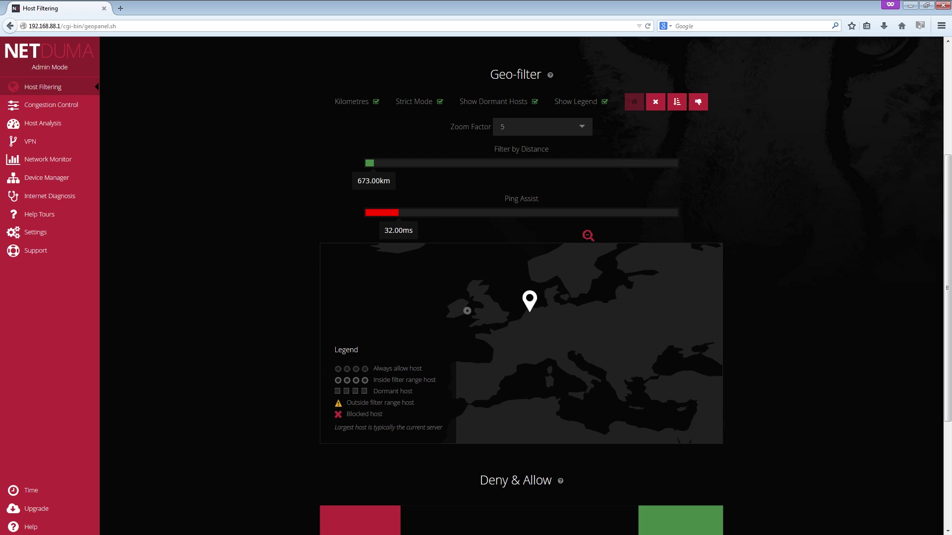
pyautogui.click(656, 106)
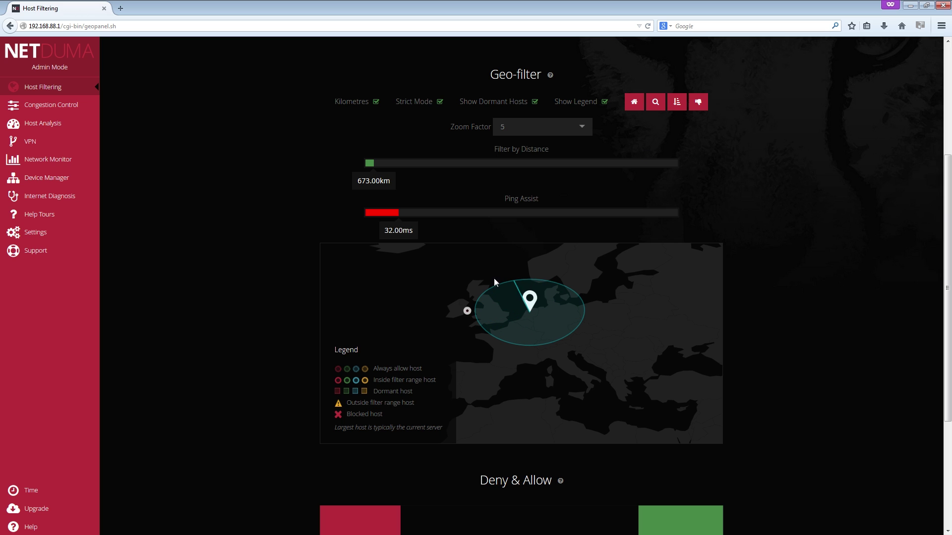
pyautogui.click(655, 102)
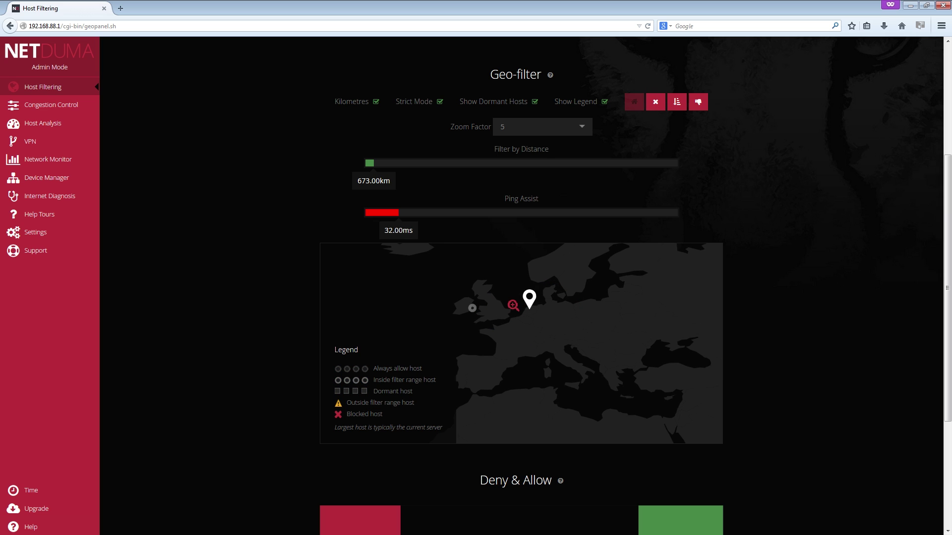
pyautogui.scroll(-3, 512, 305)
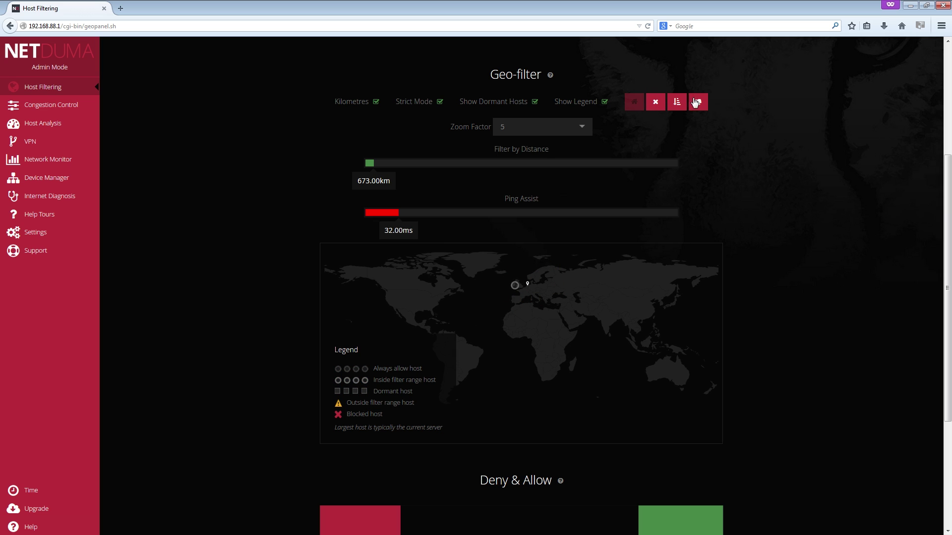
pyautogui.click(659, 103)
# Go to Settings > Miscellaneous in the sidebar
pyautogui.moveTo(28, 234)
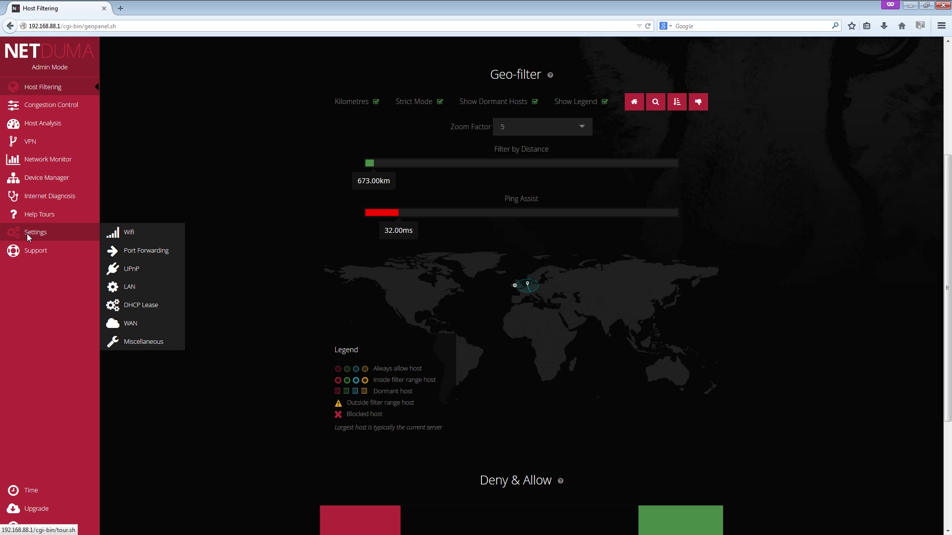
pyautogui.click(140, 343)
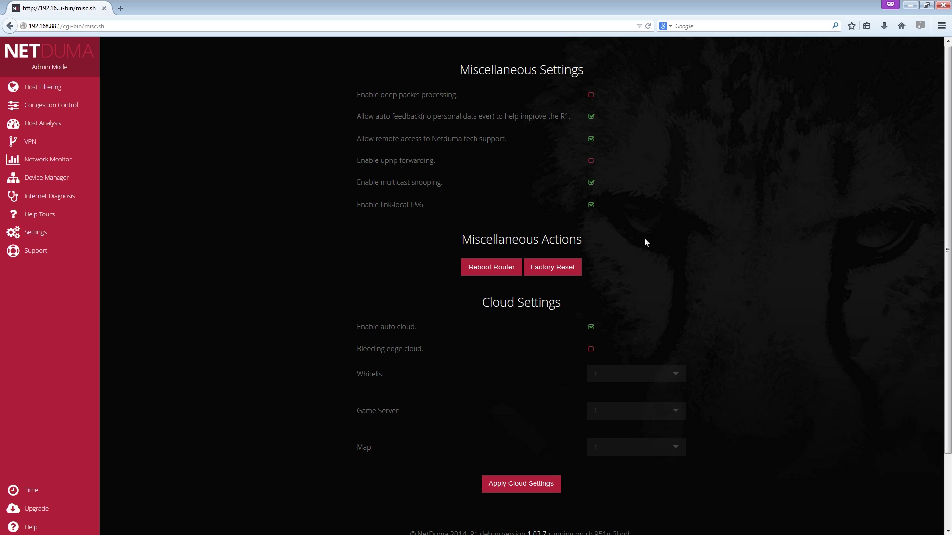
# Turn off auto cloud and set the Whitelist to 8
pyautogui.click(491, 268)
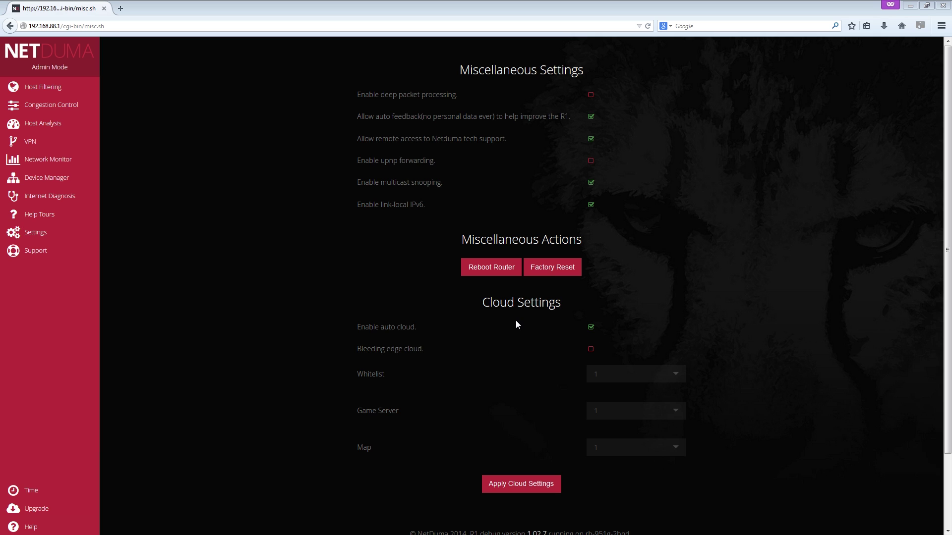
pyautogui.click(592, 330)
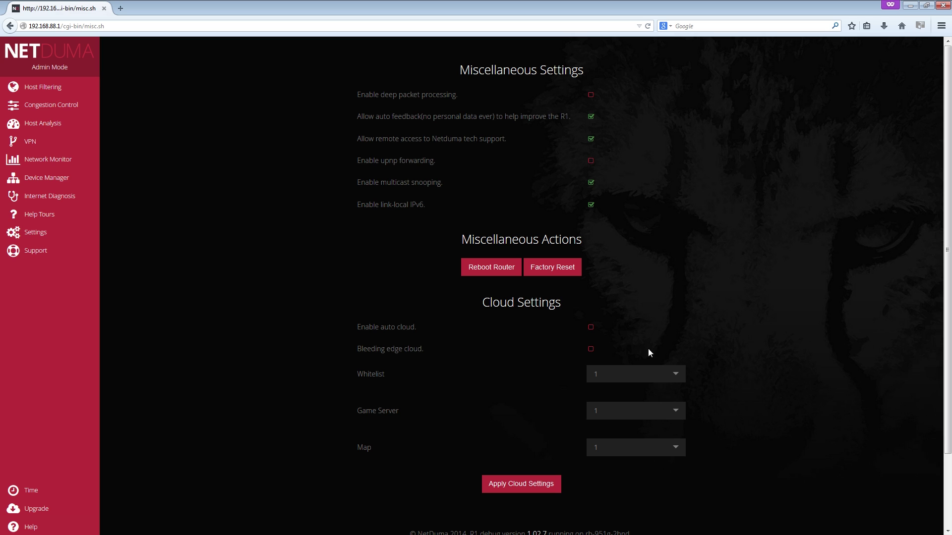
pyautogui.click(644, 374)
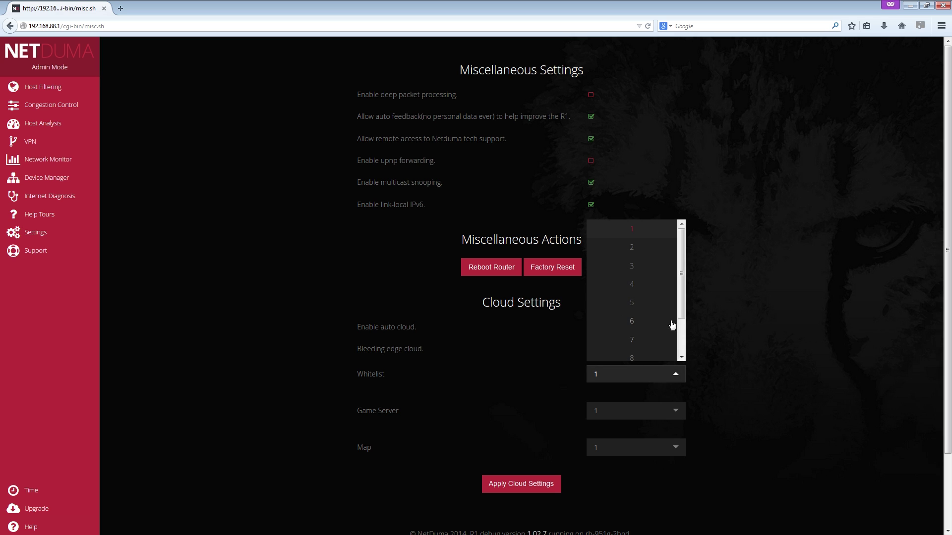
pyautogui.moveTo(682, 272); pyautogui.dragTo(682, 304)
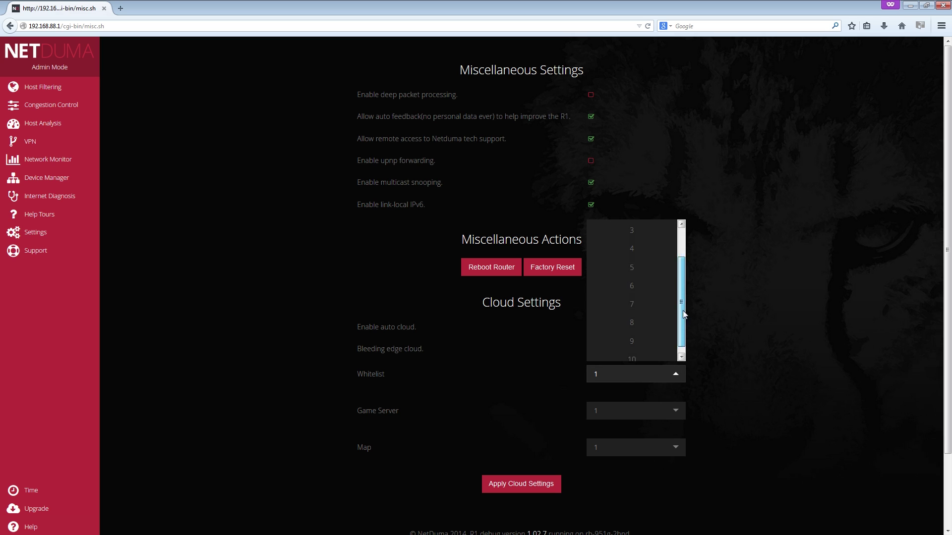
pyautogui.click(633, 355)
pyautogui.click(642, 375)
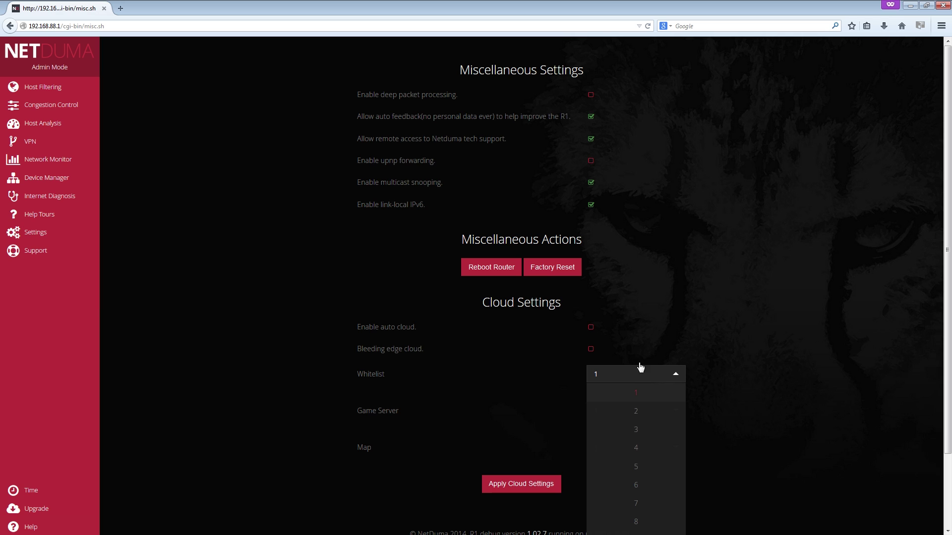
pyautogui.click(636, 522)
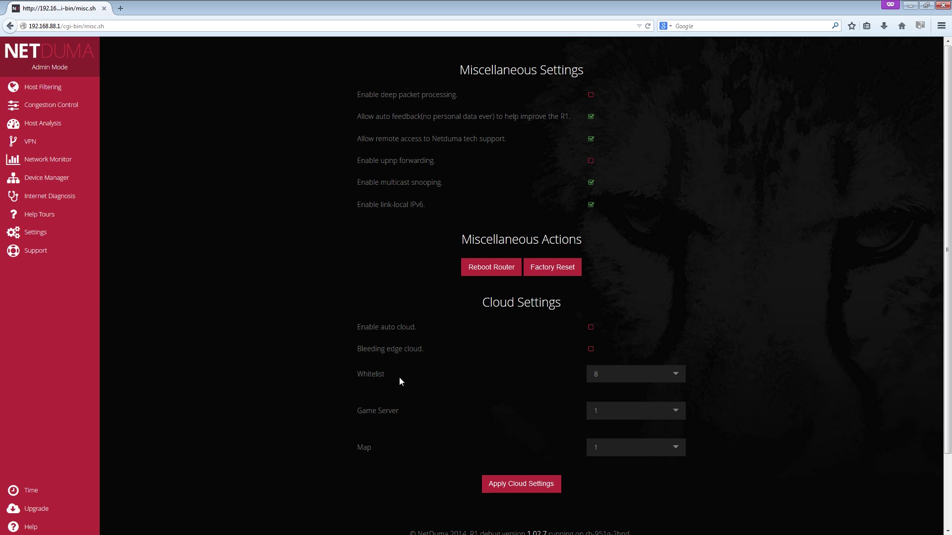
# Set the Game Server to 3 and look through the Map choices, leaving Map at 1
pyautogui.click(609, 410)
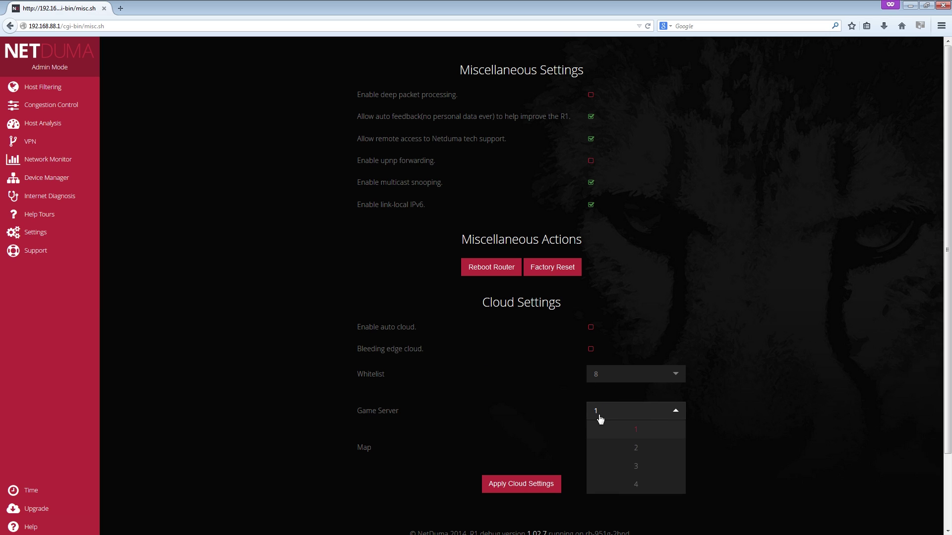
pyautogui.click(636, 469)
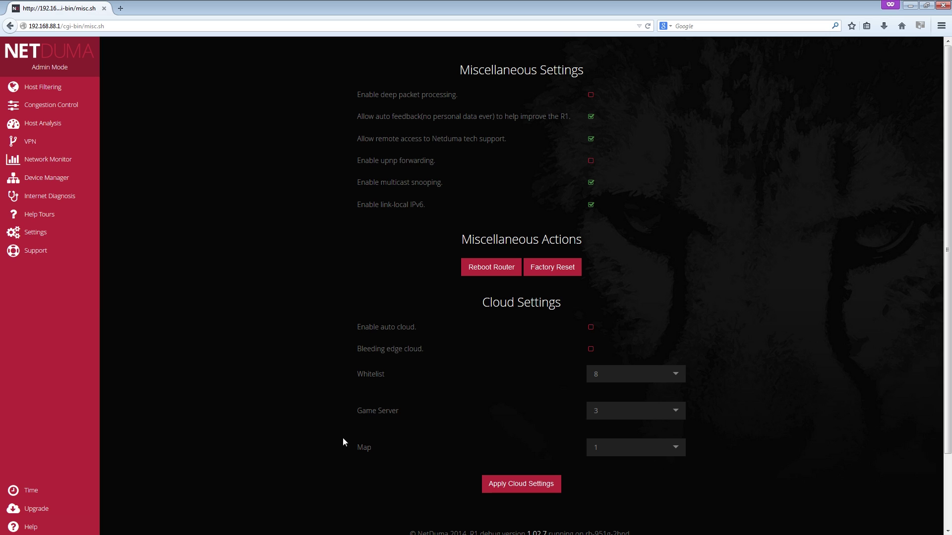
pyautogui.click(595, 447)
pyautogui.click(627, 419)
pyautogui.click(632, 451)
pyautogui.click(632, 419)
# Keep the Whitelist at 8 and switch auto cloud back on
pyautogui.click(621, 379)
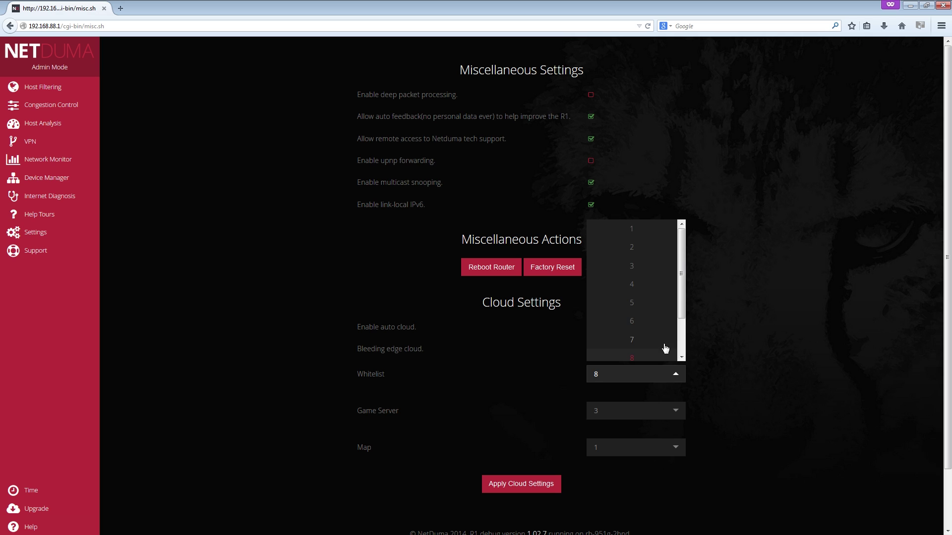
pyautogui.scroll(-1, 664, 350)
pyautogui.click(528, 404)
pyautogui.click(591, 327)
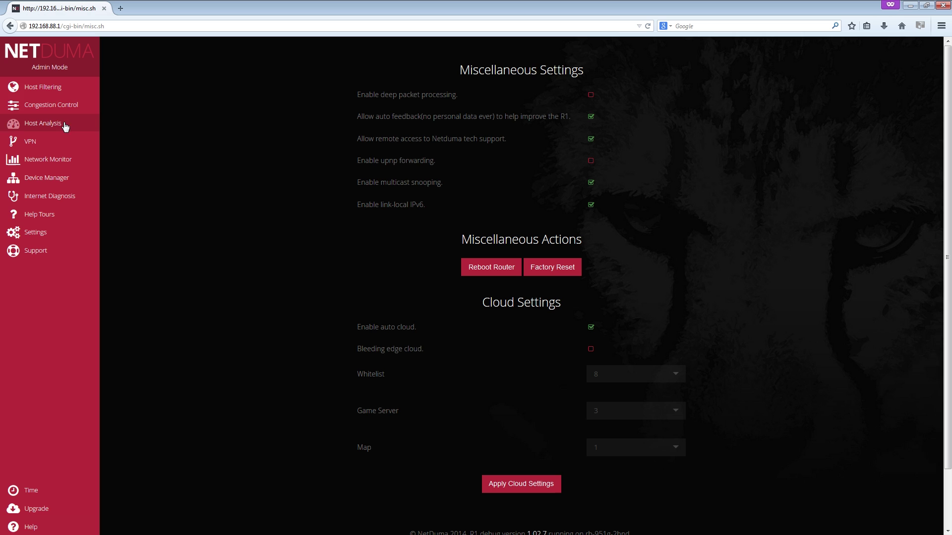
# Return to Host Filtering and scroll down to the Geo-filter map and its legend
pyautogui.click(54, 89)
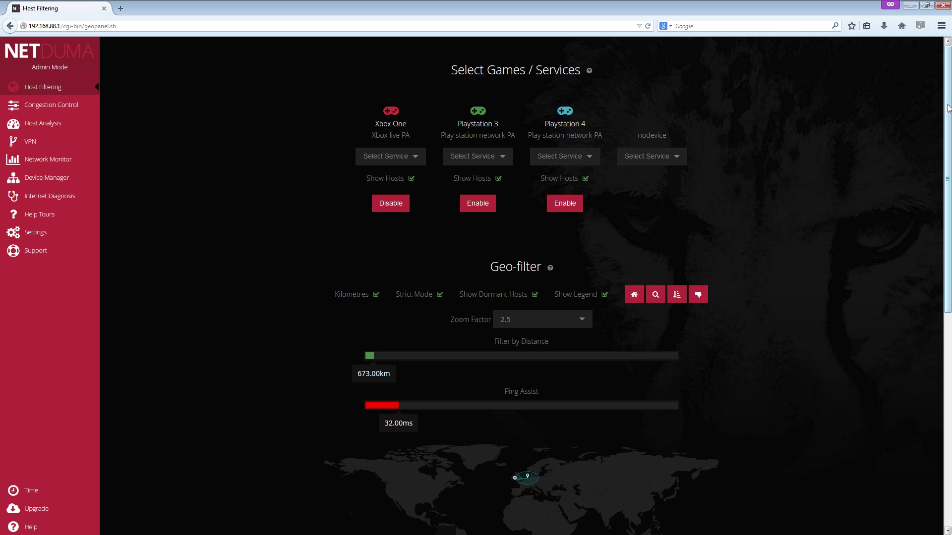
pyautogui.scroll(-1, 945, 119)
pyautogui.moveTo(945, 122); pyautogui.dragTo(943, 138)
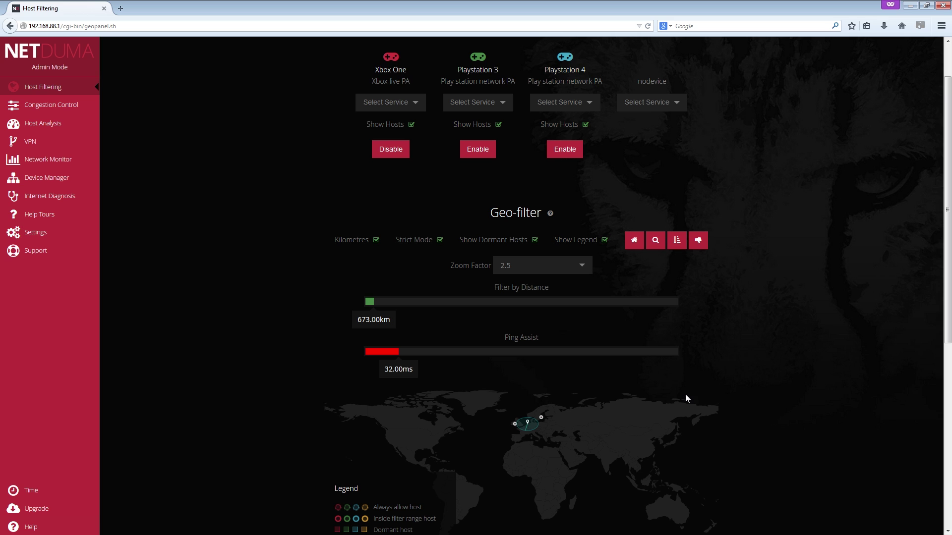
pyautogui.scroll(-2, 669, 366)
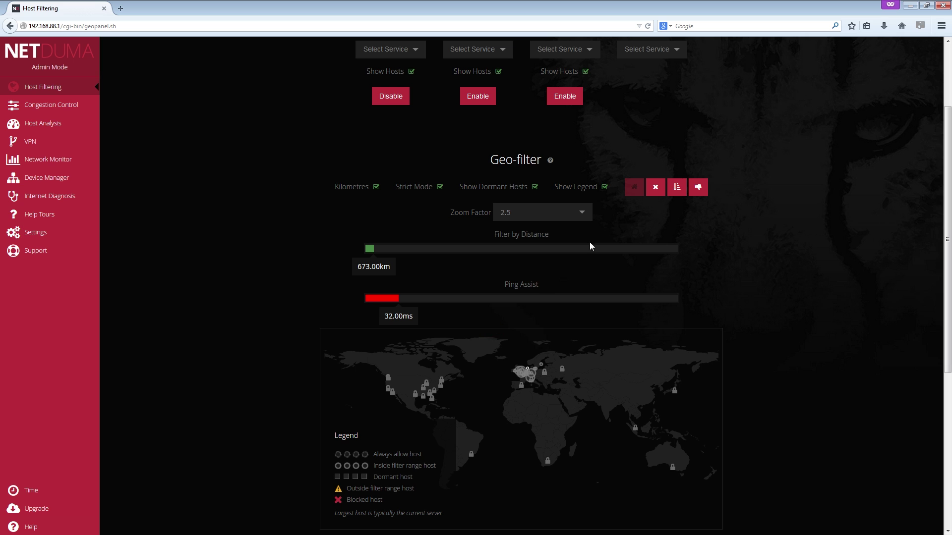
# Zoom in on the European hosts, then ping the 661 km host to show its ping graph
pyautogui.click(525, 374)
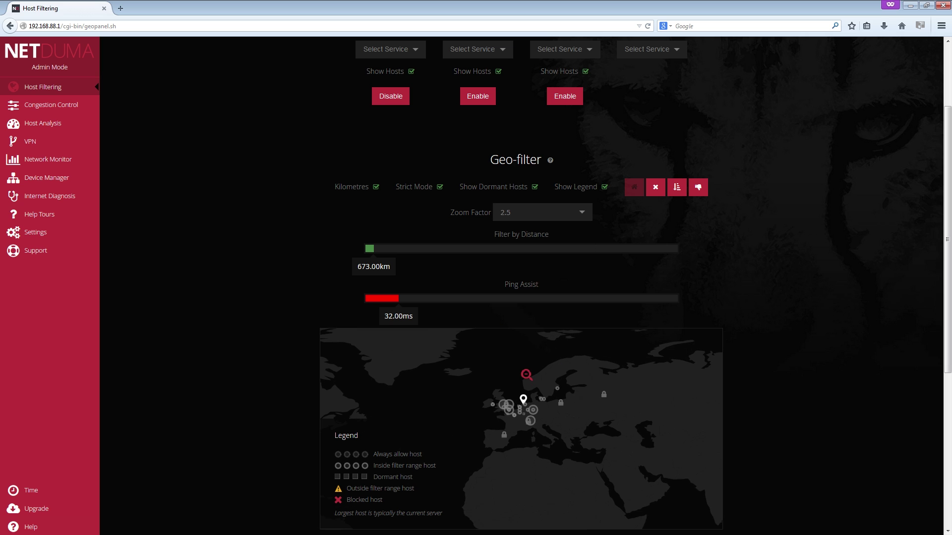
pyautogui.click(657, 188)
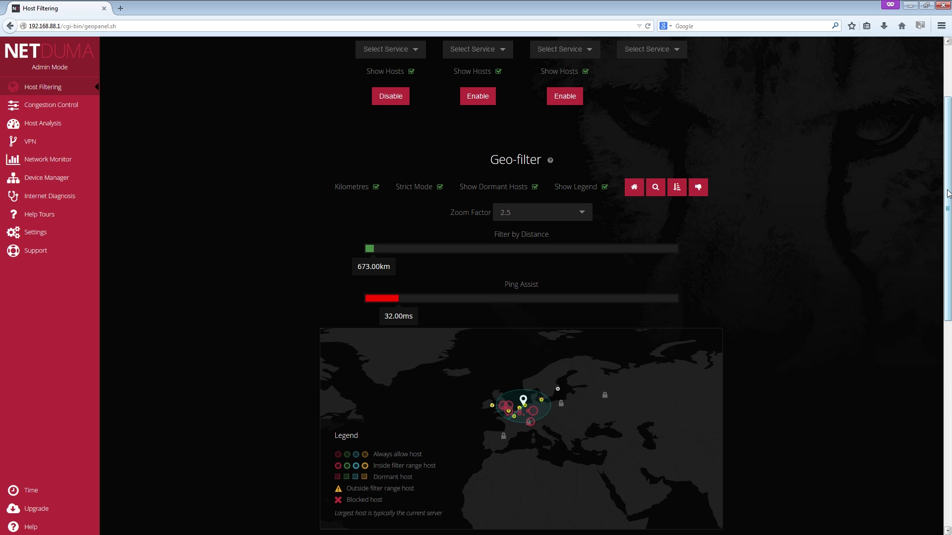
pyautogui.scroll(-1, 948, 219)
pyautogui.scroll(-3, 948, 235)
pyautogui.scroll(-1, 947, 297)
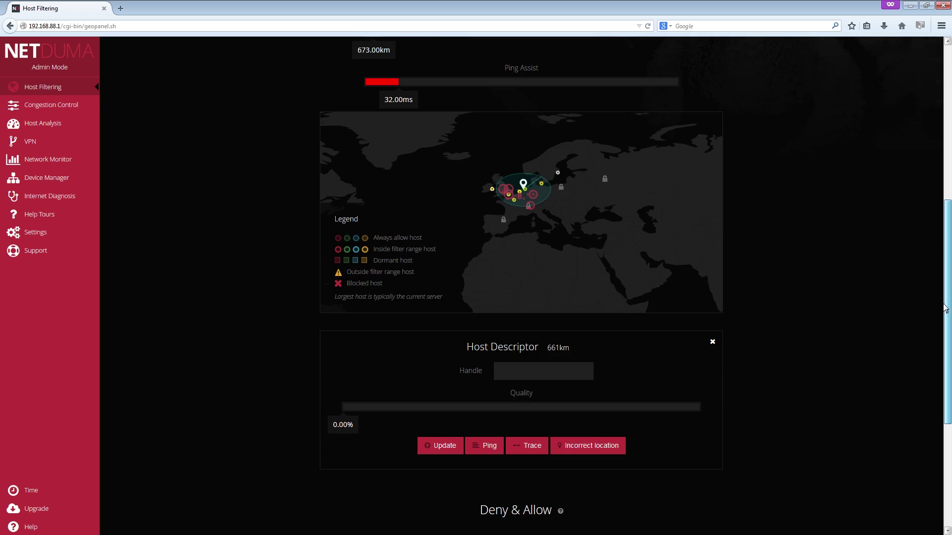
pyautogui.moveTo(945, 306); pyautogui.dragTo(944, 304)
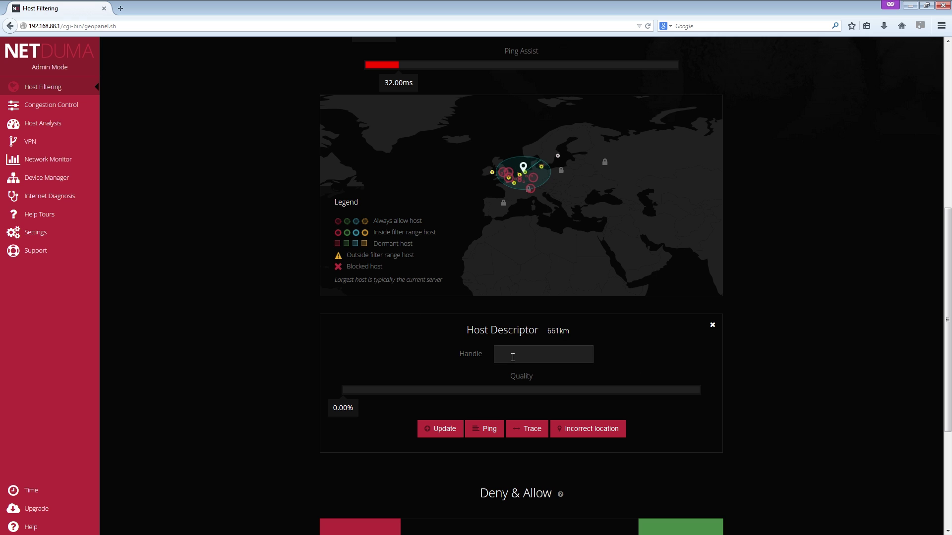
pyautogui.click(484, 431)
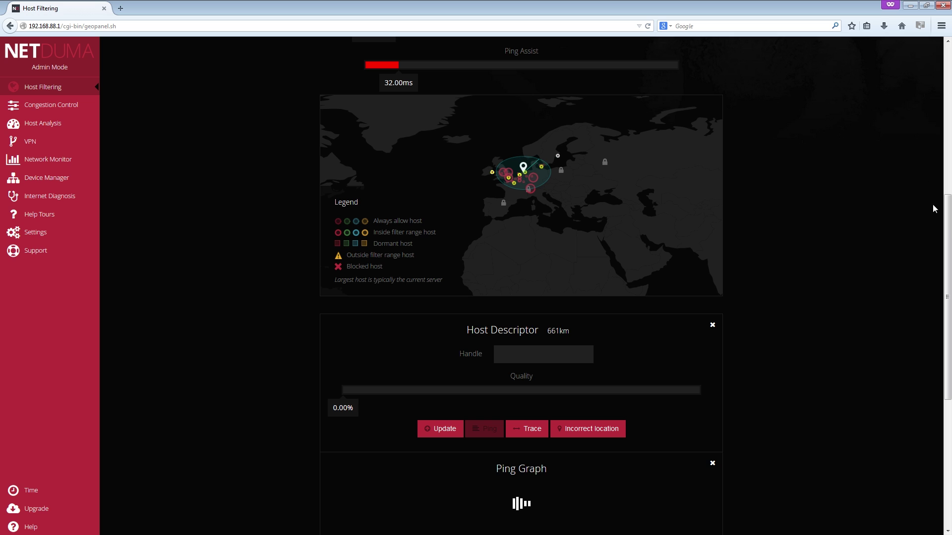
pyautogui.moveTo(947, 219); pyautogui.dragTo(947, 252)
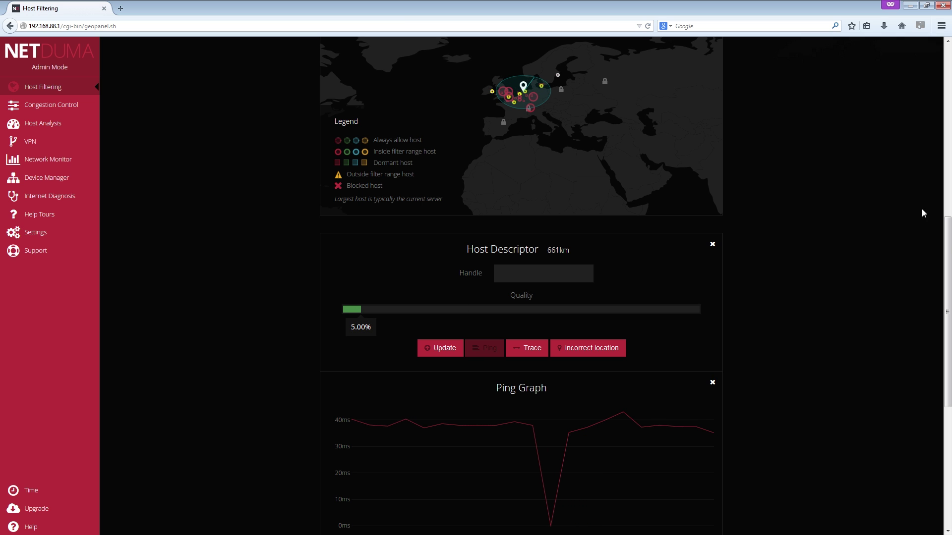
pyautogui.scroll(-3, 512, 267)
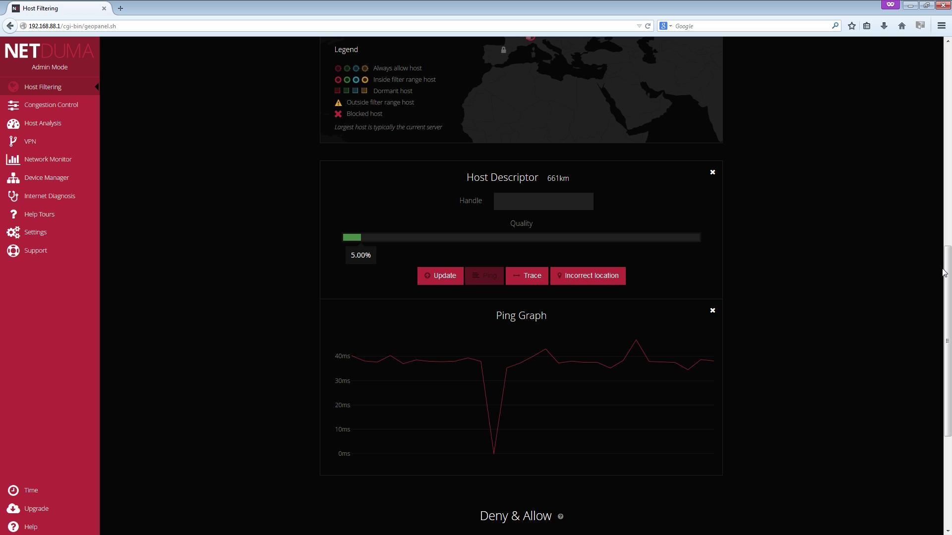
pyautogui.moveTo(945, 268); pyautogui.dragTo(946, 357)
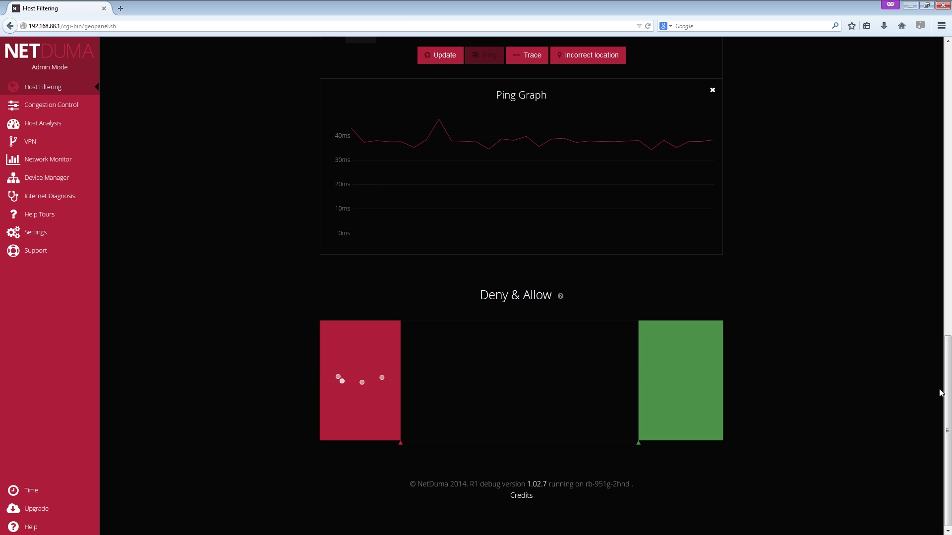
pyautogui.scroll(3, 947, 372)
pyautogui.scroll(7, 934, 162)
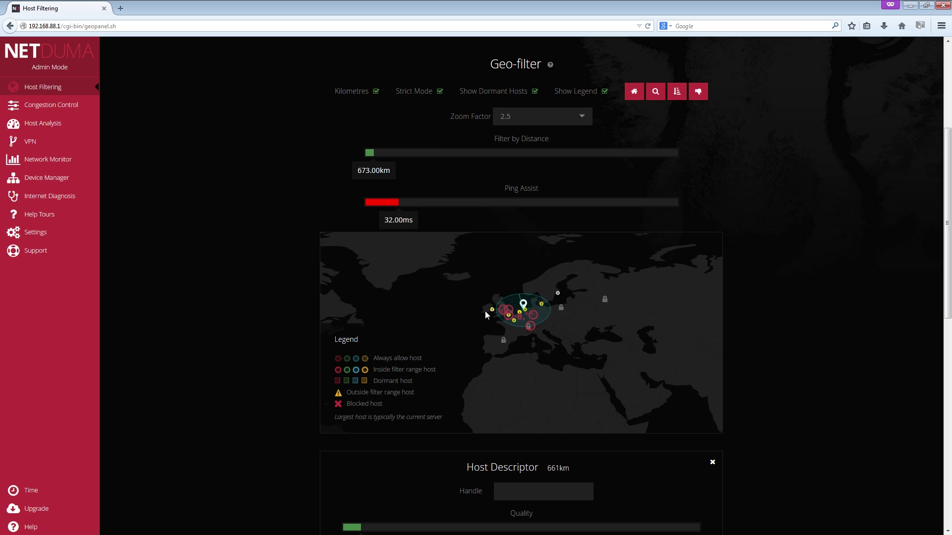
# Raise the 661 km host's Quality to 94.00% and update it
pyautogui.moveTo(944, 209); pyautogui.dragTo(940, 303)
pyautogui.moveTo(365, 319); pyautogui.dragTo(690, 302)
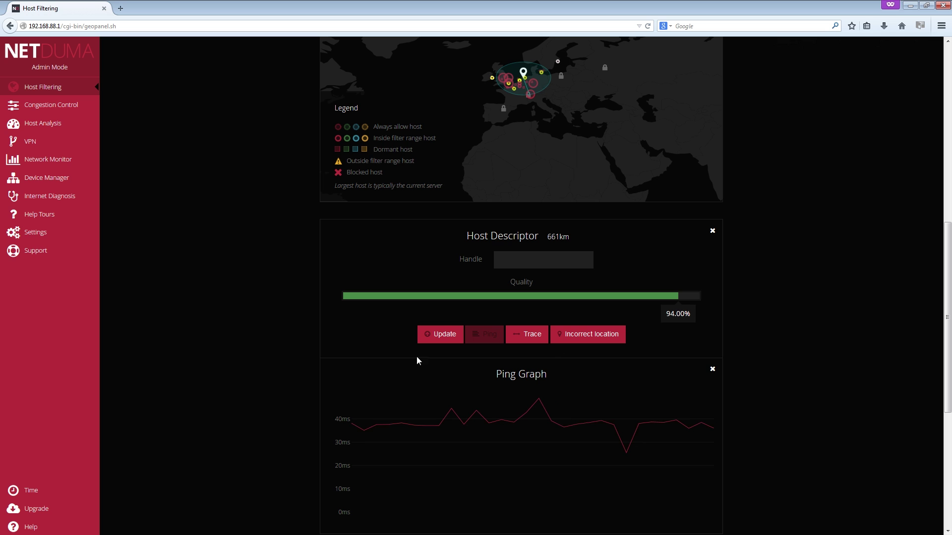
pyautogui.click(421, 338)
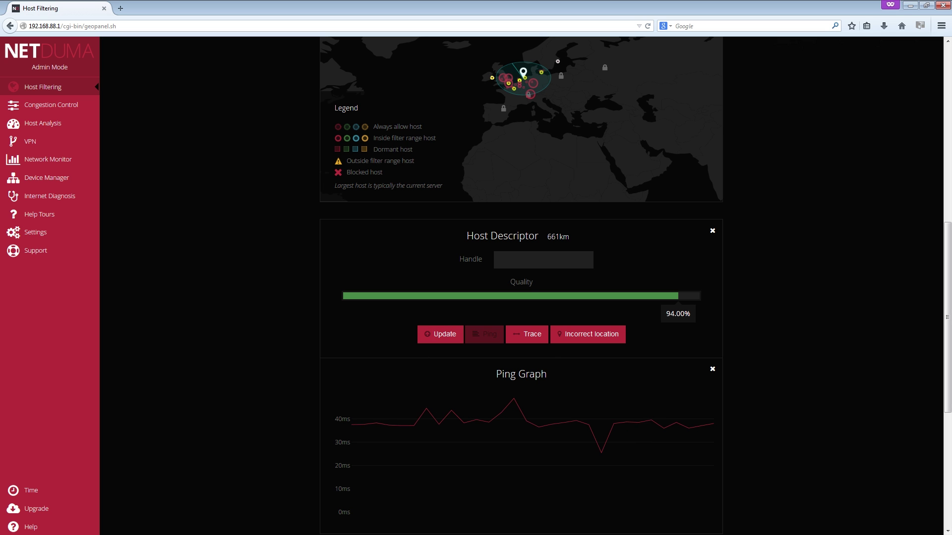
# Scroll through the Host Filtering page, then go to the Internet Diagnosis page
pyautogui.scroll(-6, 947, 248)
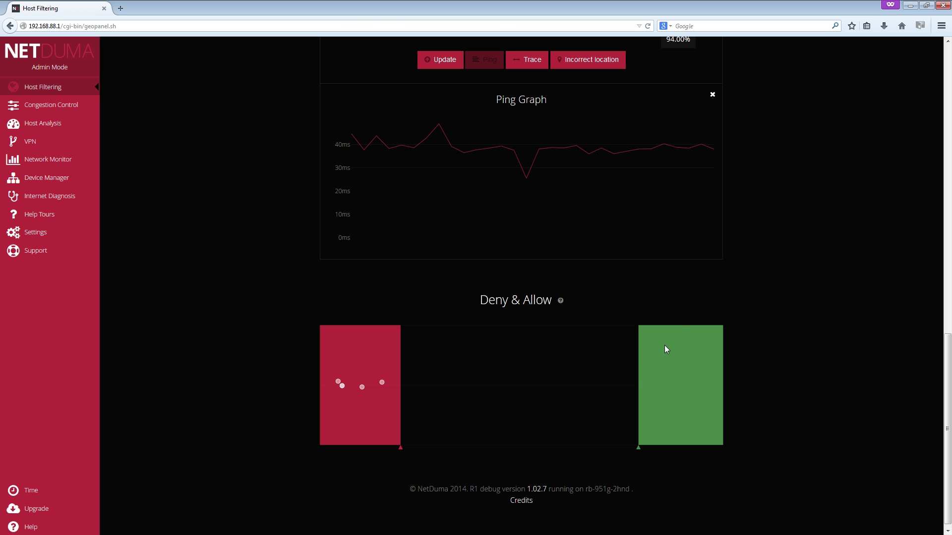
pyautogui.moveTo(948, 354); pyautogui.dragTo(932, 171)
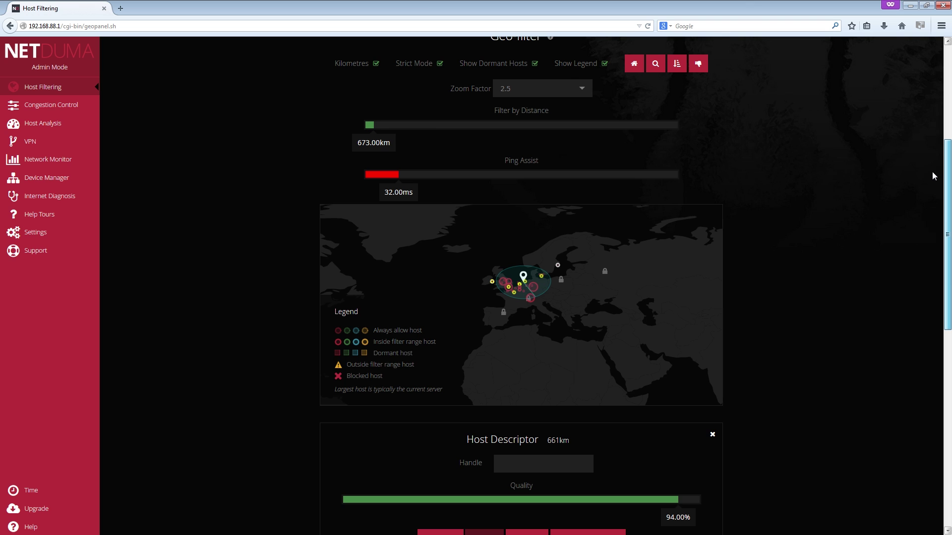
pyautogui.scroll(2, 932, 132)
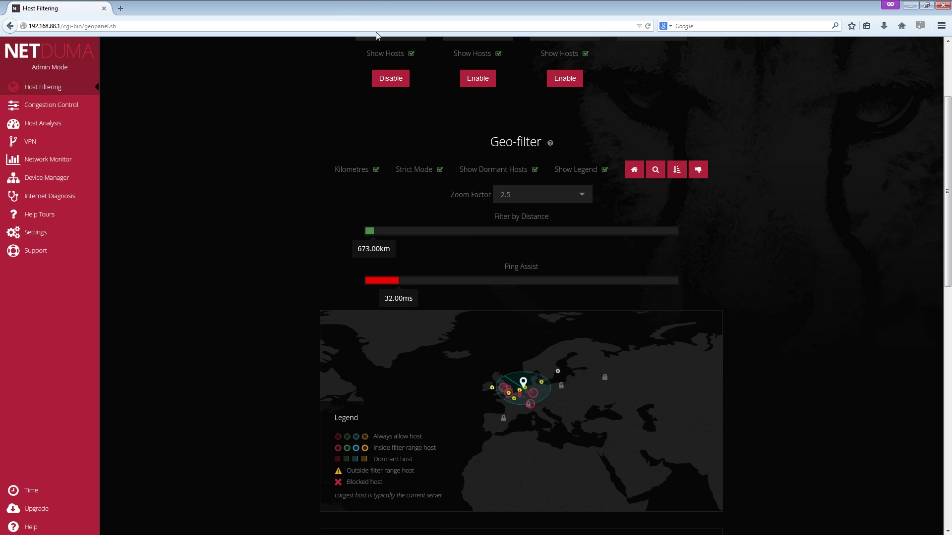
pyautogui.scroll(2, 439, 107)
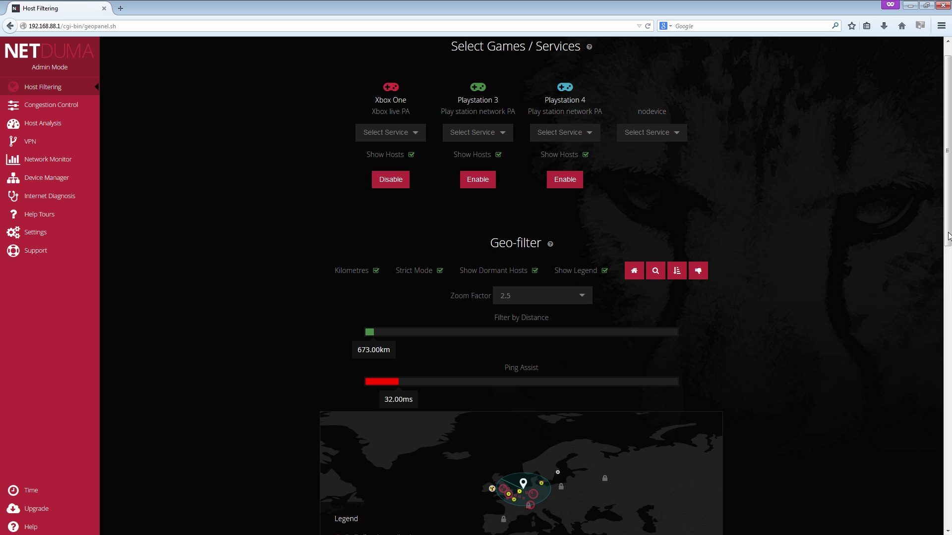
pyautogui.moveTo(950, 243); pyautogui.dragTo(939, 297)
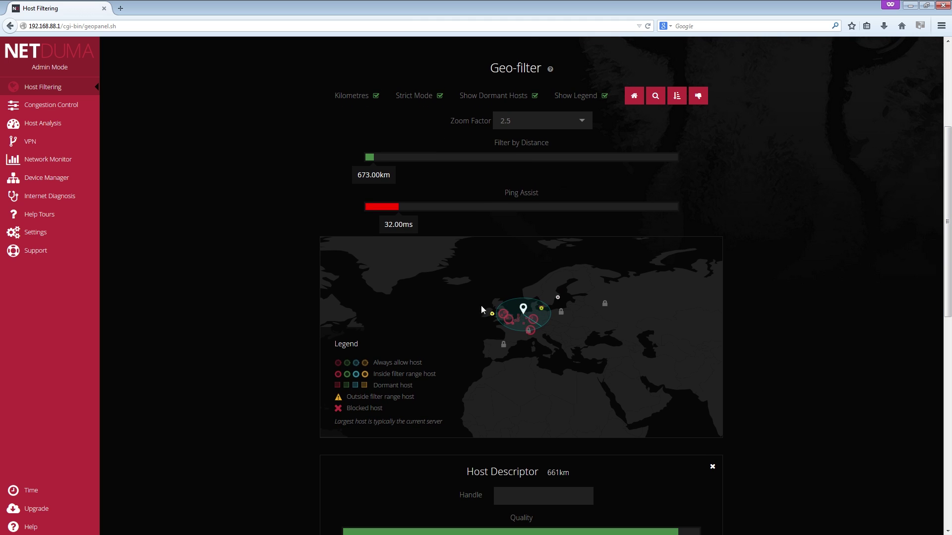
pyautogui.click(58, 197)
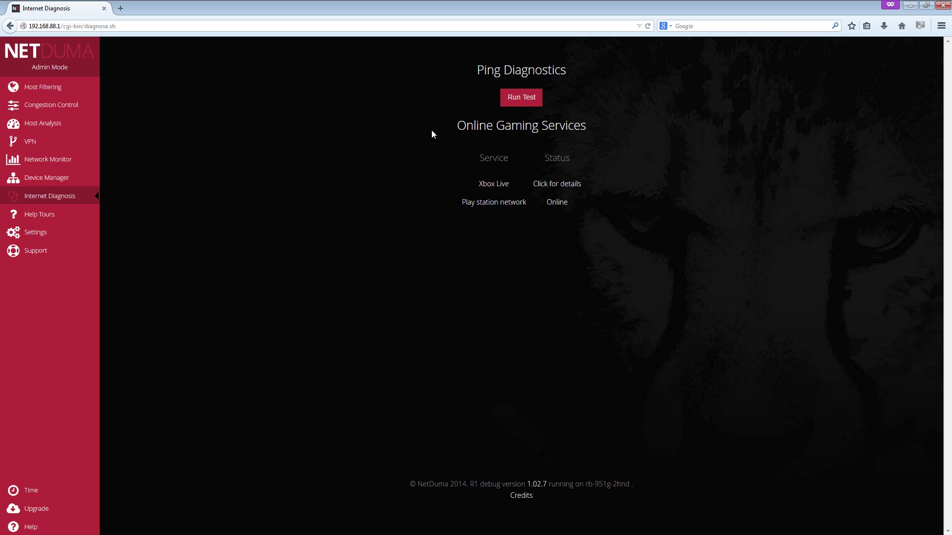
# Run the Ping Diagnostics test, bringing up its Internet-disable confirmation prompt
pyautogui.click(519, 97)
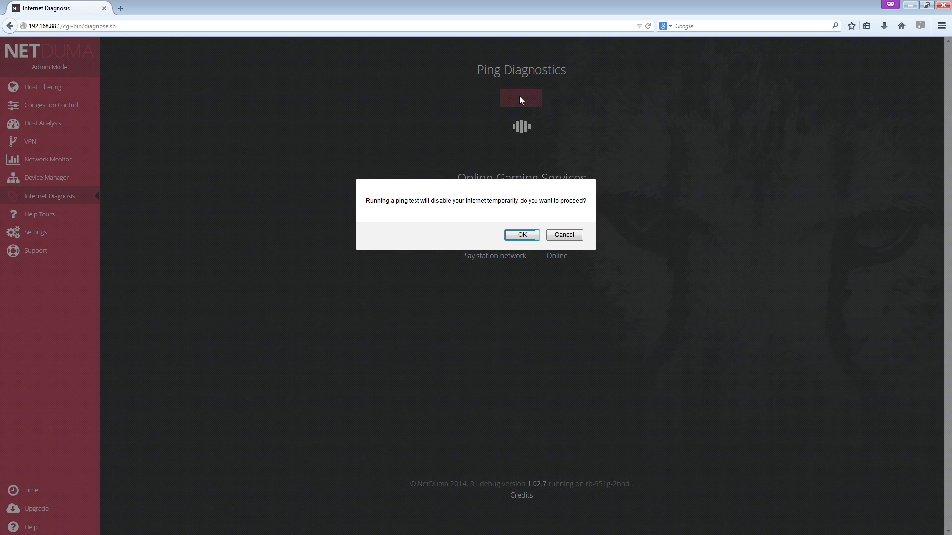
# Confirm the ping test, then after Exceptional results go to Settings > Miscellaneous
pyautogui.click(522, 234)
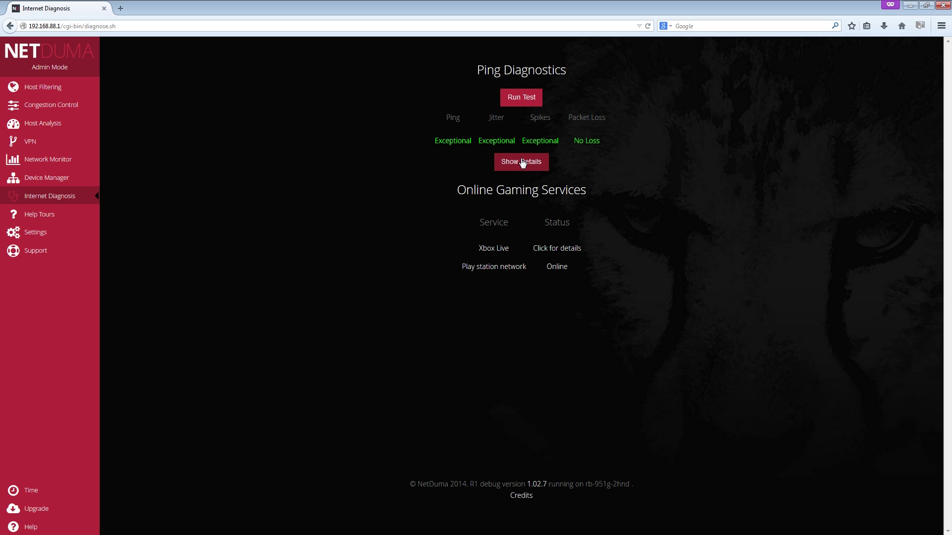
pyautogui.moveTo(48, 231)
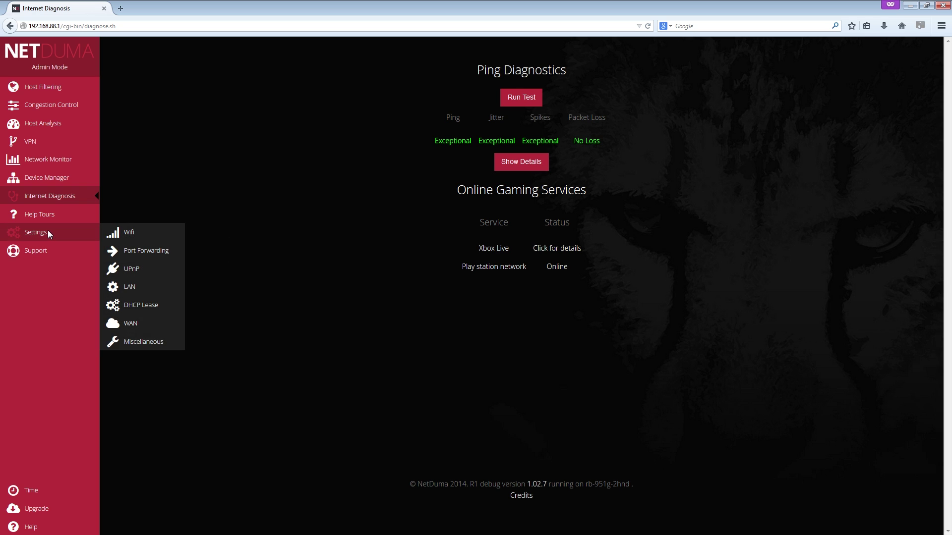
pyautogui.click(143, 342)
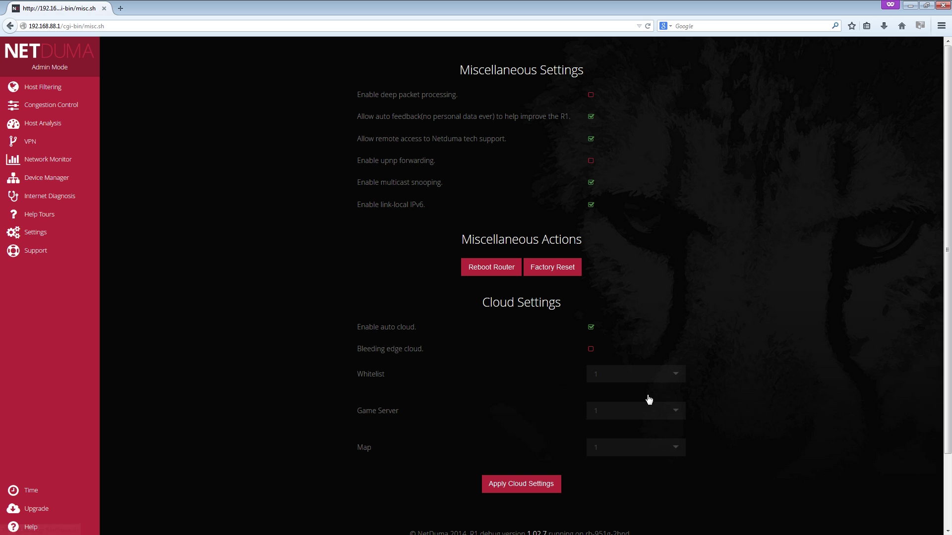
# View the Congestion Control page's Anti-flood and Device Prioritisation sections, then go back to Host Filtering
pyautogui.click(52, 105)
pyautogui.click(43, 89)
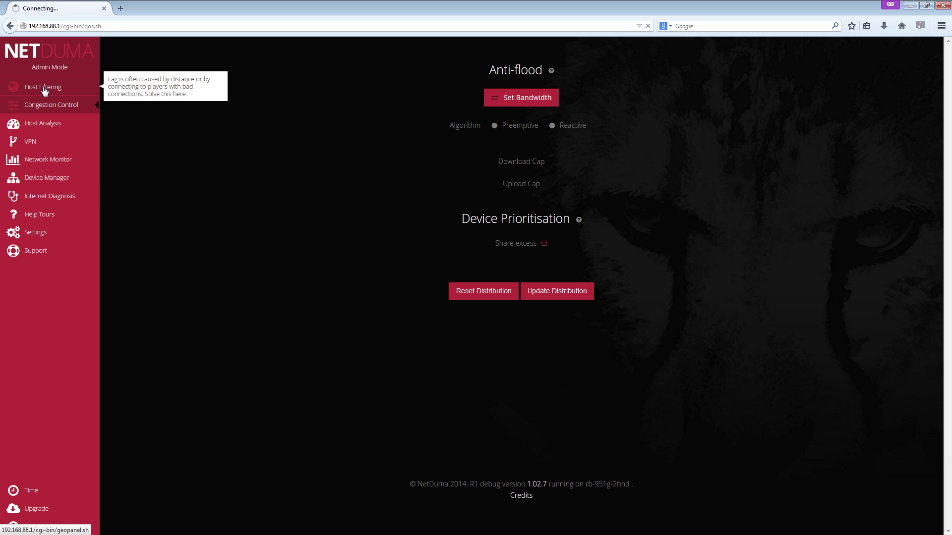